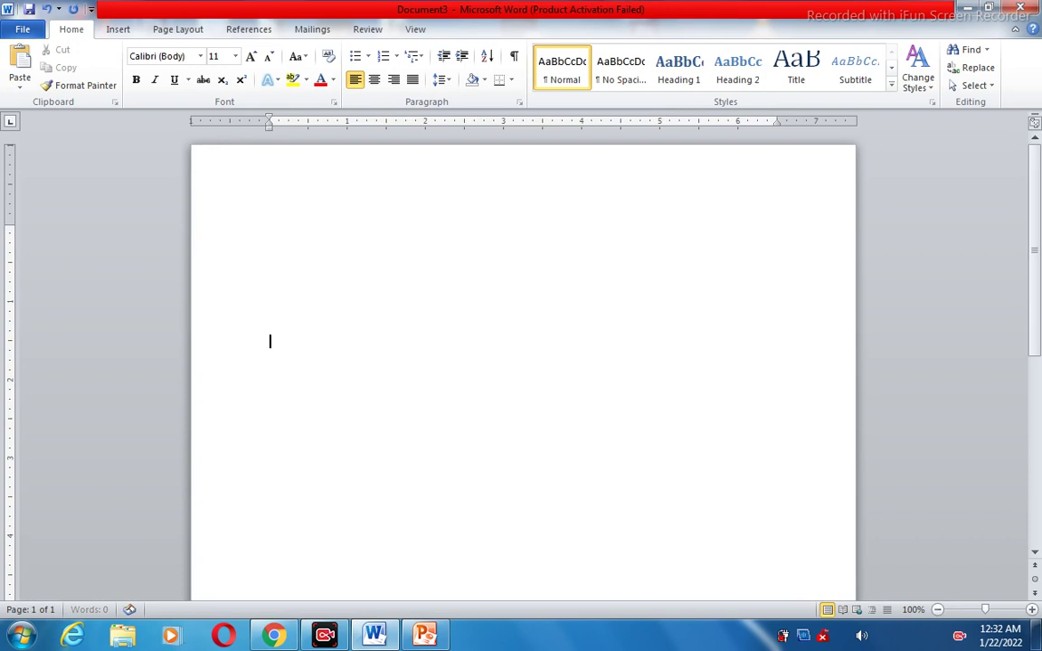
Start a second page below the blank first page and generate sample paragraphs there with =rand().
scroll(404, 314, down, 3)
key(ctrl+Return)
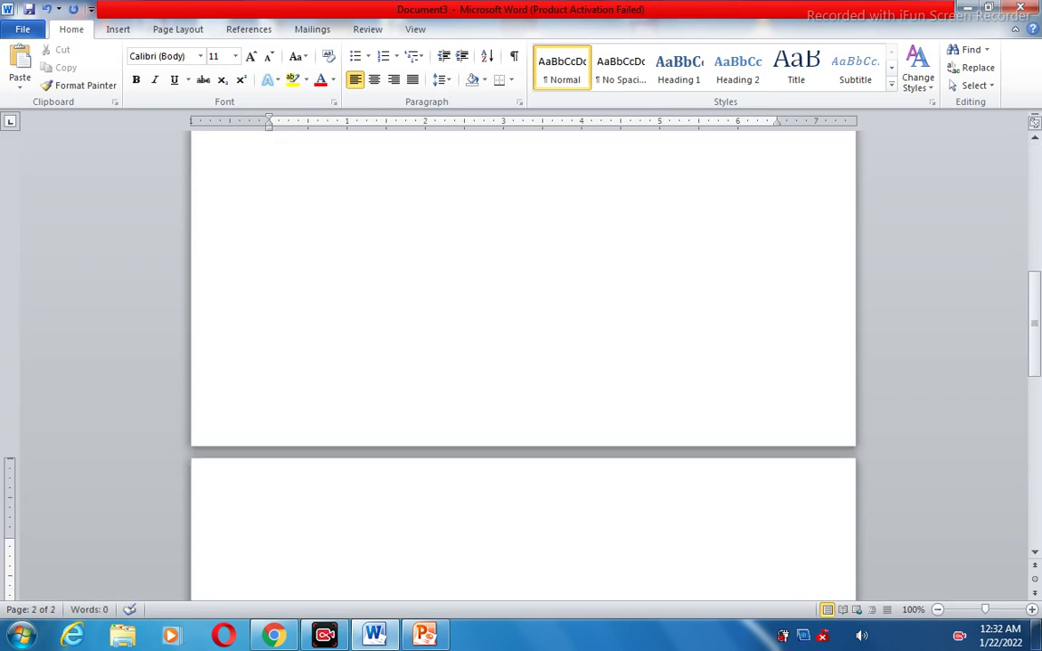
text(=rand())
key(Return)
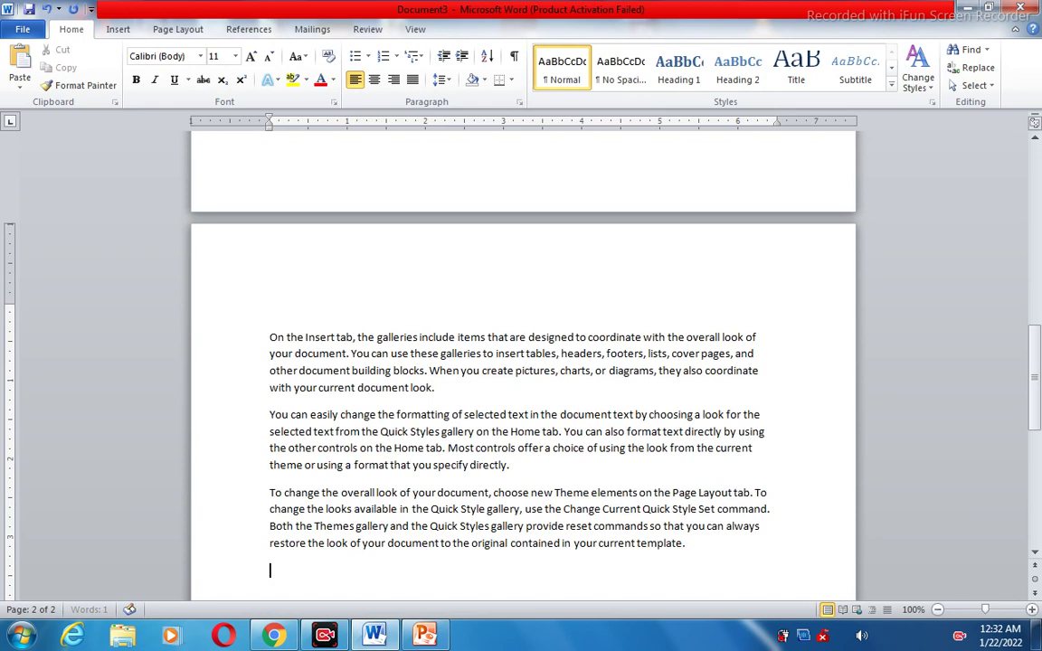
Add empty paragraphs after the sample text until a third page begins, and generate sample paragraphs there with =rand().
key(Return)
key(Return)
key(Return)
key(Return)
key(Return)
key(Return)
key(Return)
key(Return)
key(Return)
key(Return)
key(Return)
key(Return)
key(Return)
key(Return)
key(Return)
key(Return)
key(Return)
key(Return)
key(Return)
key(Return)
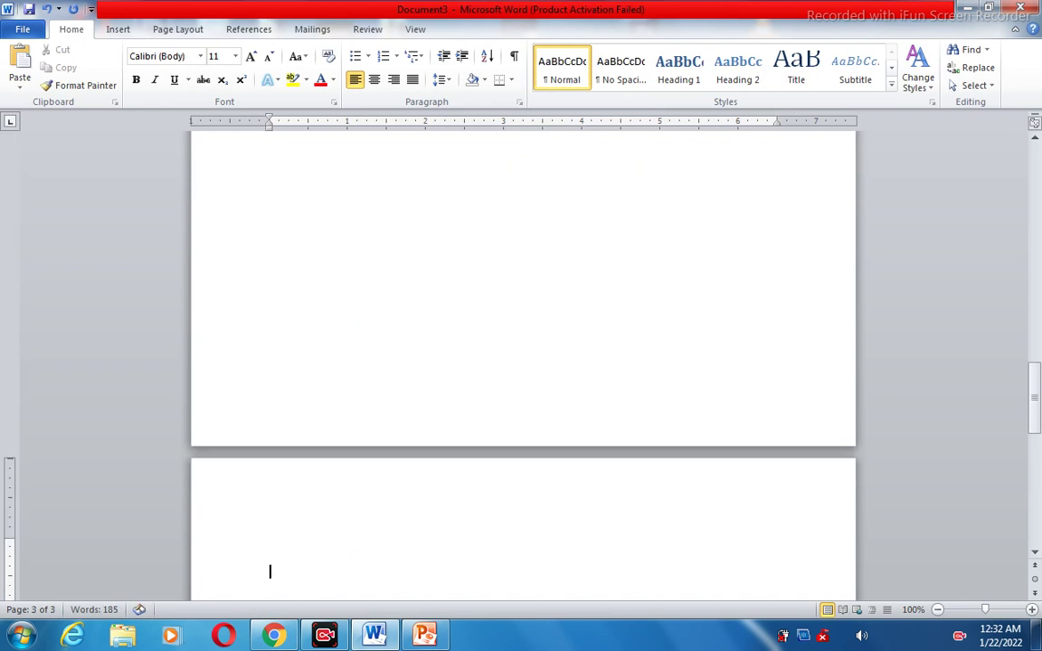
text(=rand())
key(Return)
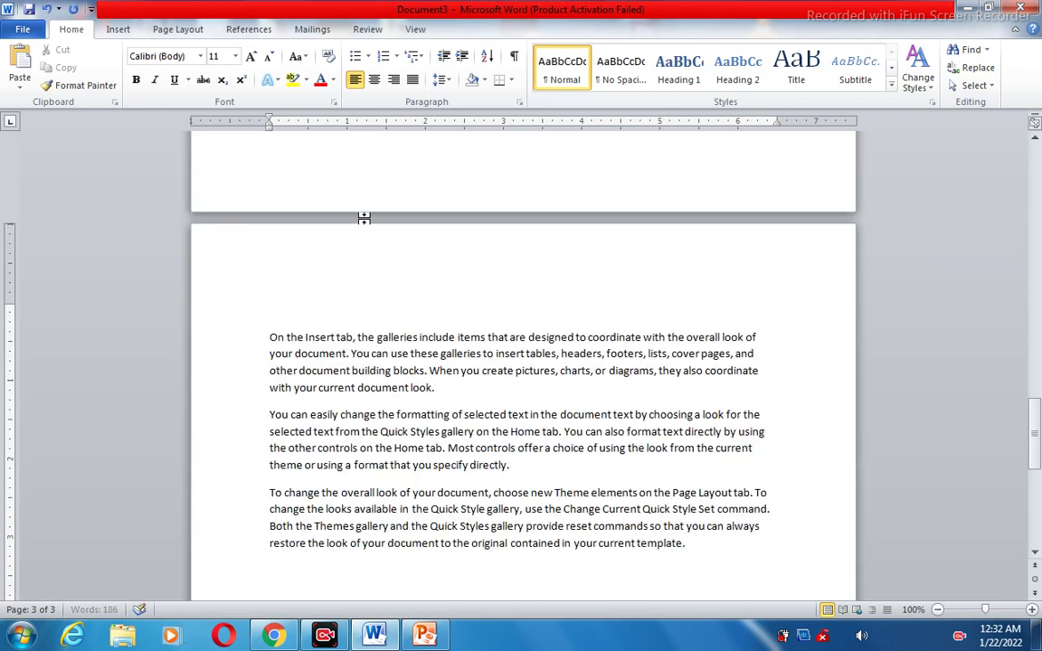
Insert the heading MS WORD above the sample text on page 2.
drag(1036, 431, 1034, 301)
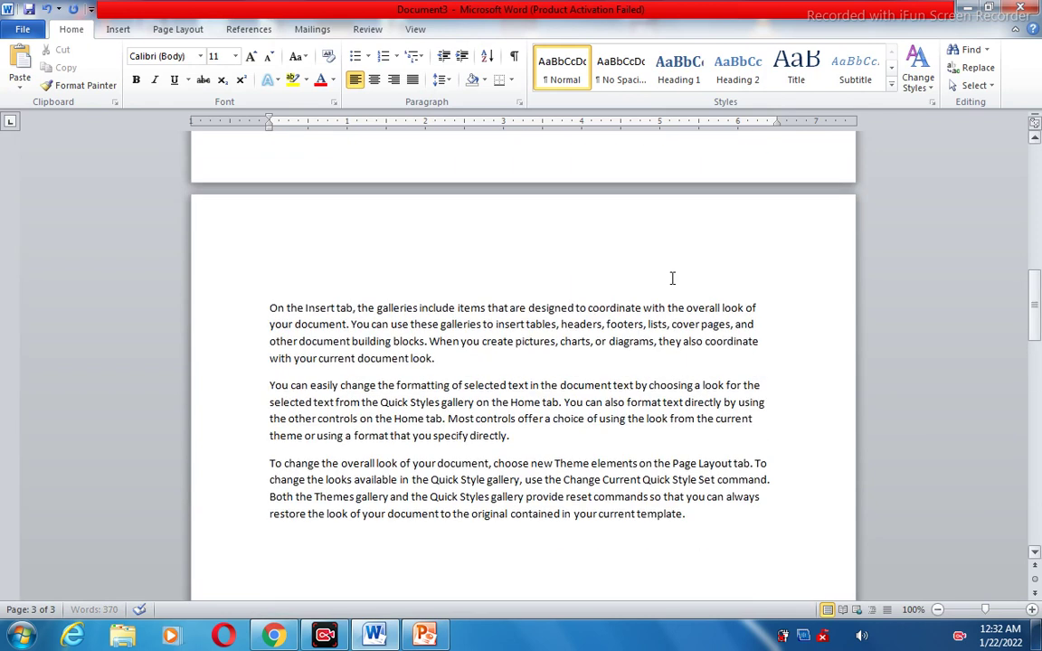
click(268, 307)
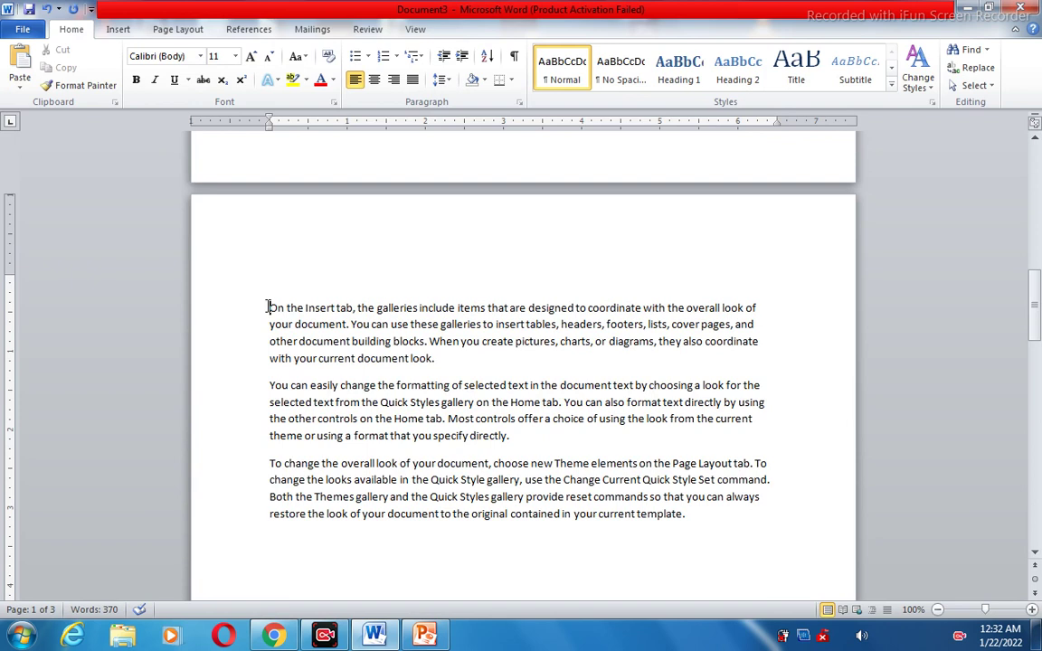
key(Return)
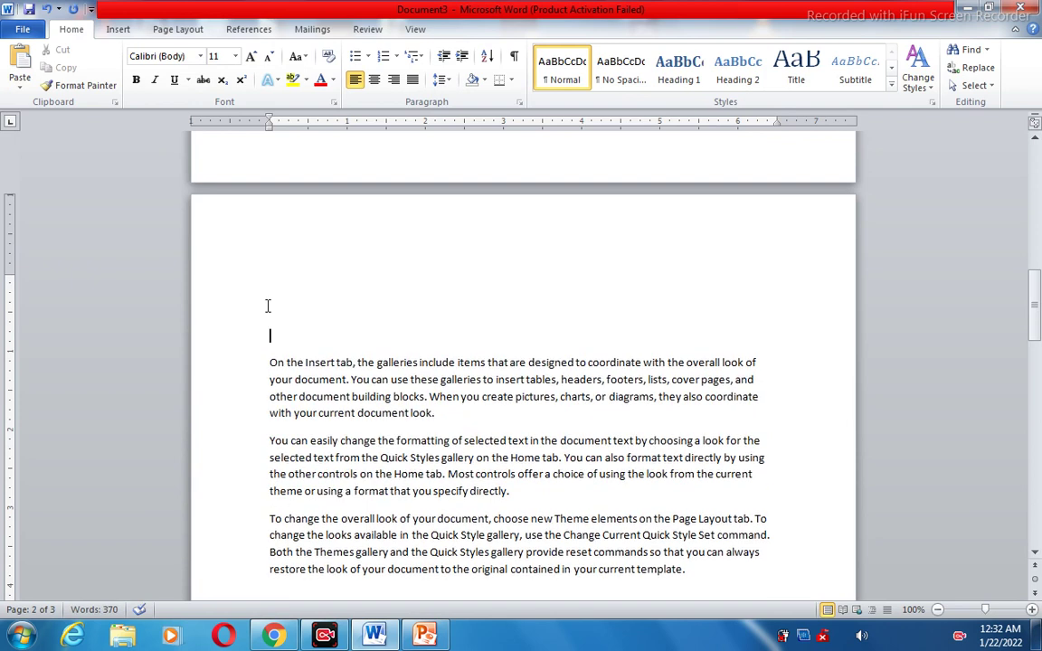
text(MS WORD)
Insert the heading MS EXCEL above the sample text on page 3, keeping an empty line below it.
drag(1037, 317, 1038, 443)
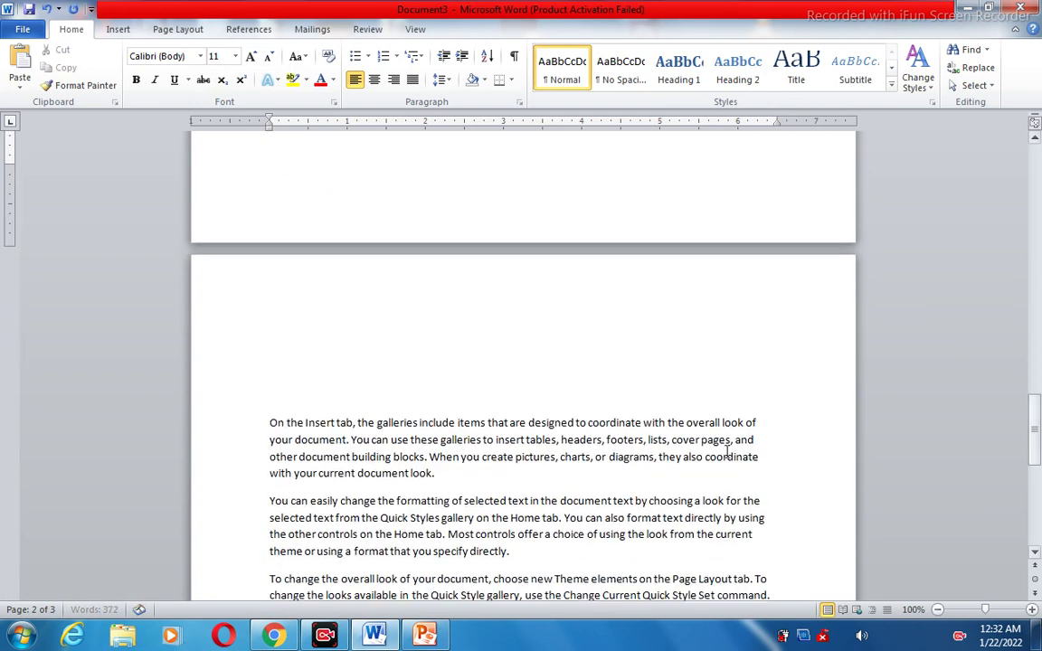
click(405, 360)
text(MS)
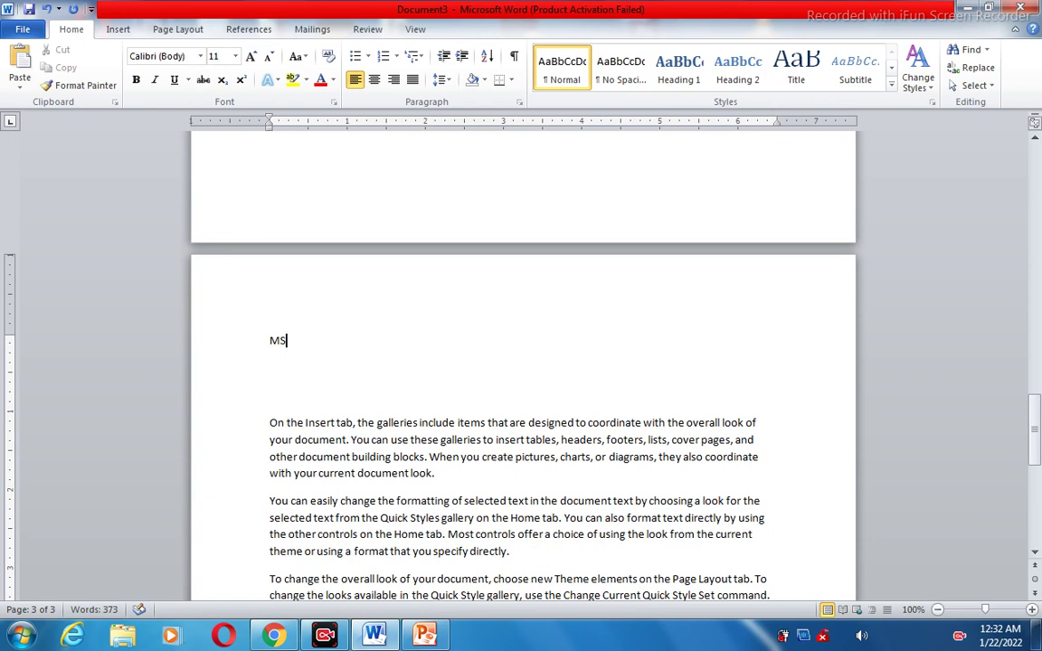
text( EXCEL)
key(Return)
key(Delete)
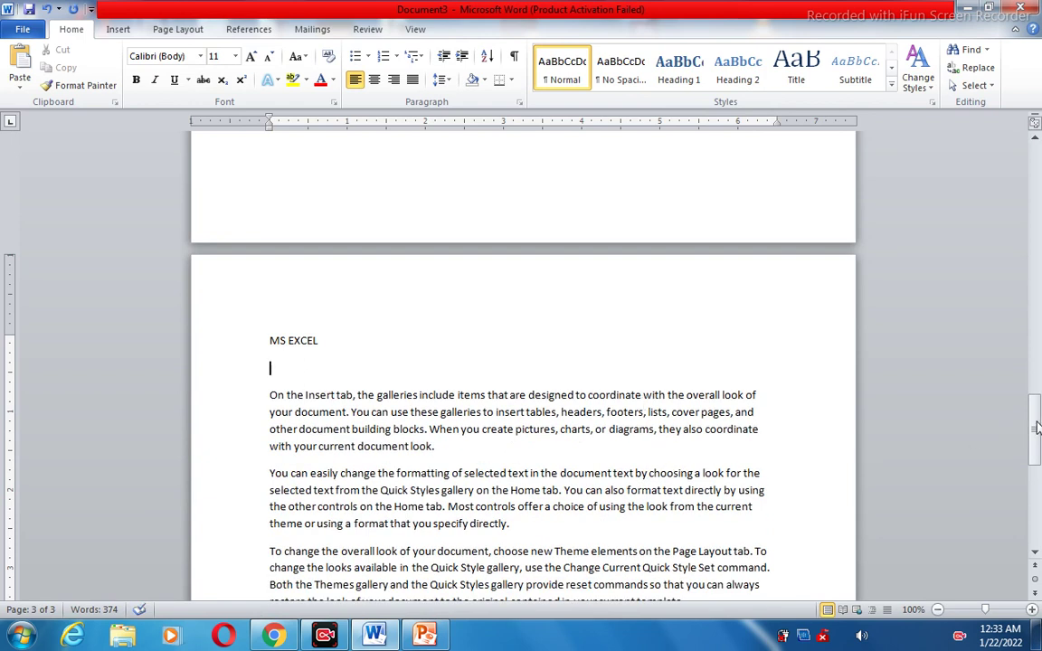
Mark the sentence starting "When you create pictures, charts, or diagrams" under MS WORD as a citation in the Rules category.
drag(1037, 423, 1037, 312)
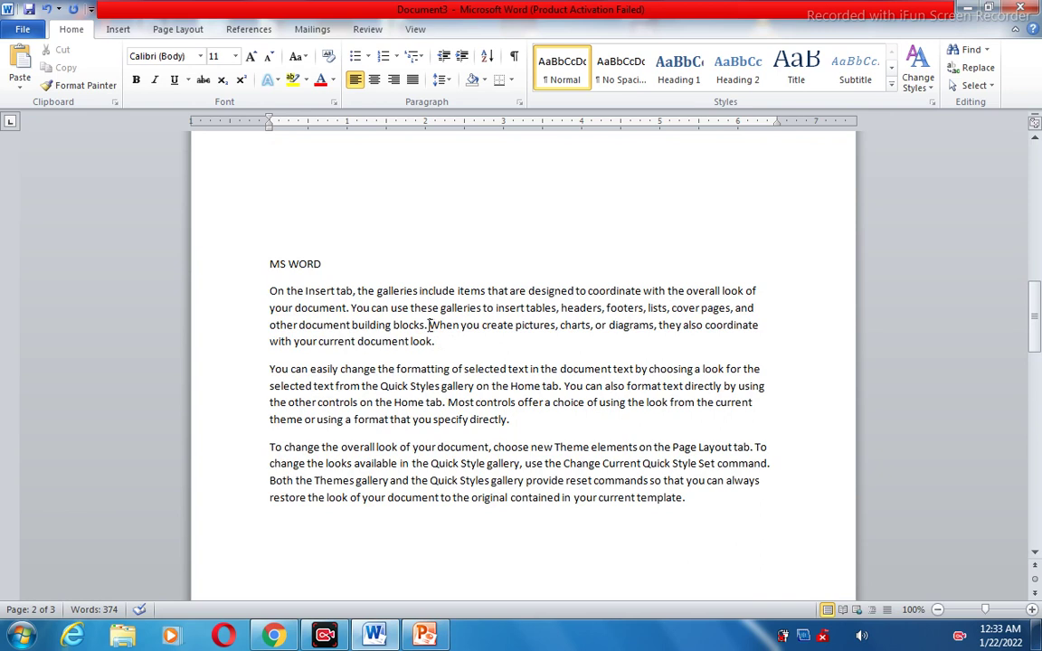
drag(431, 326, 451, 342)
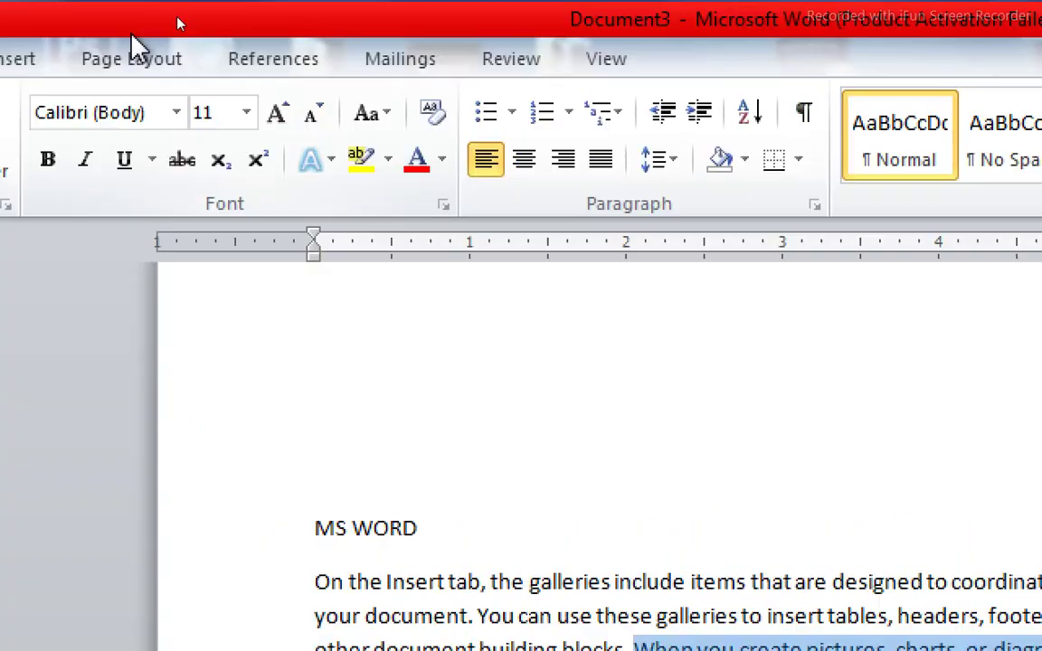
click(299, 70)
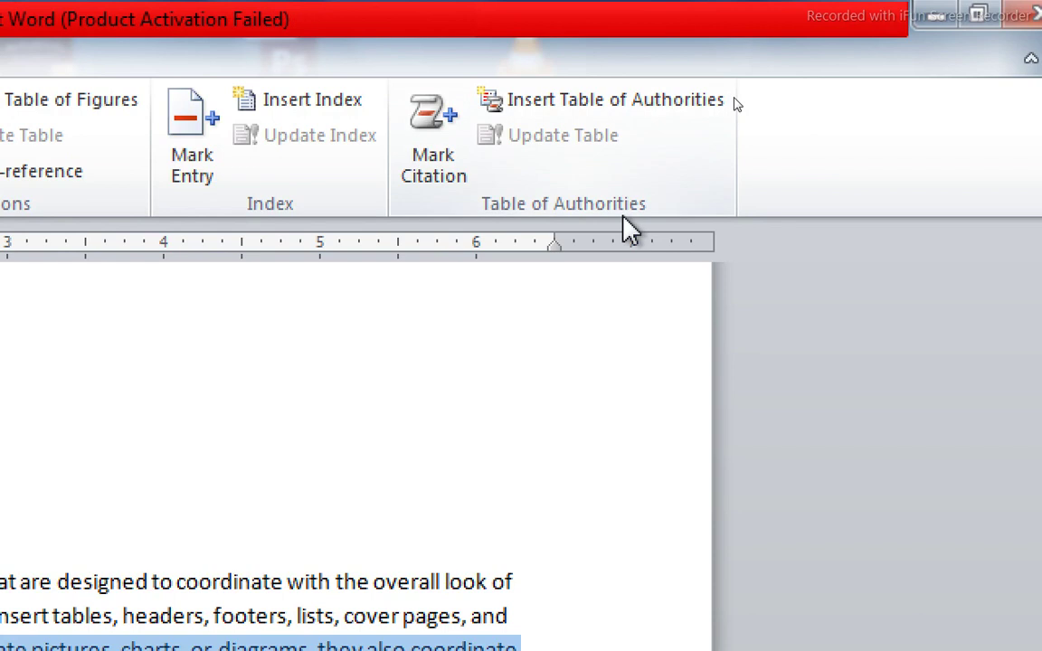
click(418, 186)
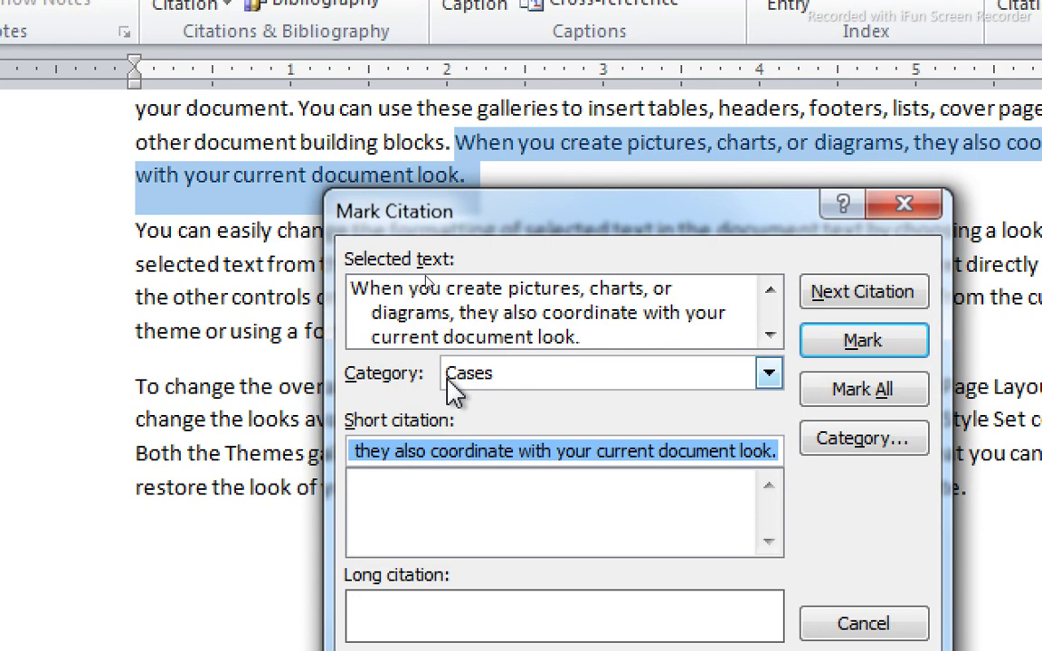
click(781, 376)
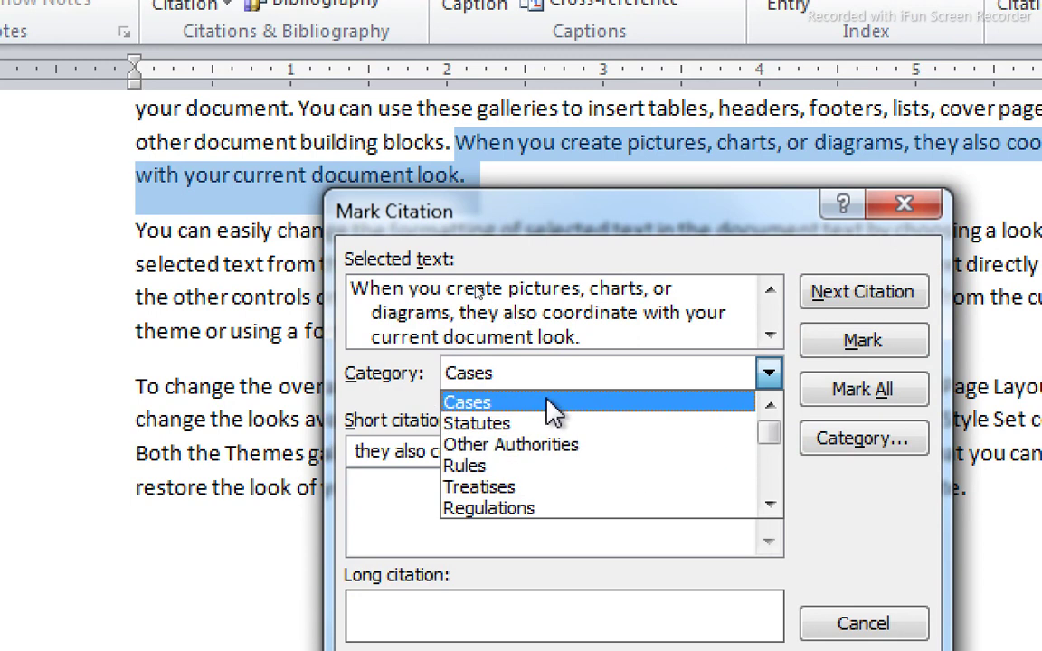
click(519, 467)
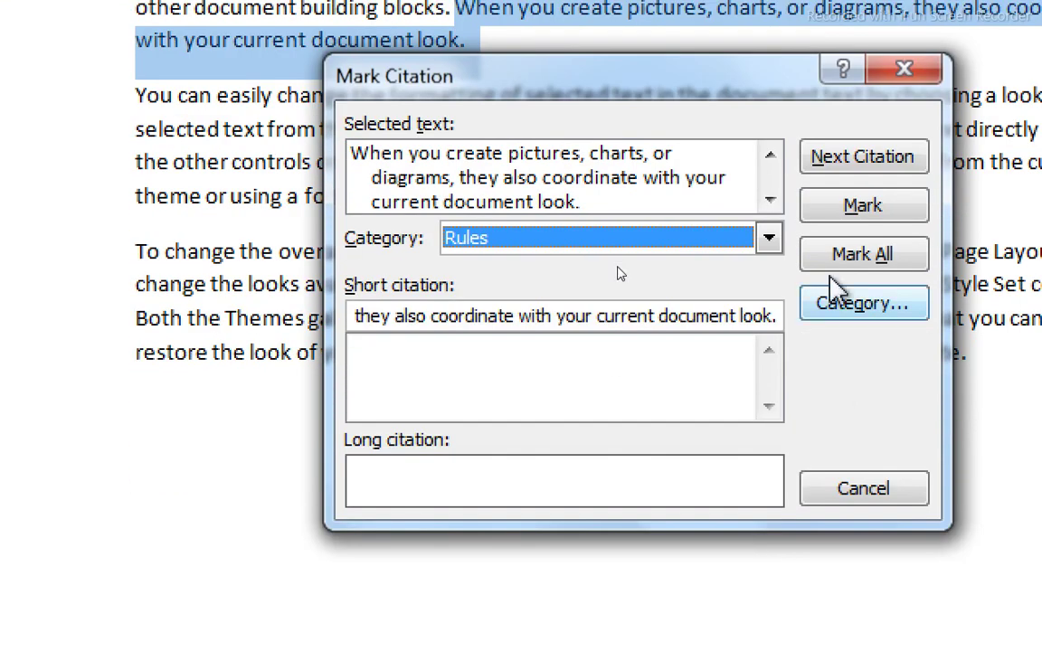
click(834, 216)
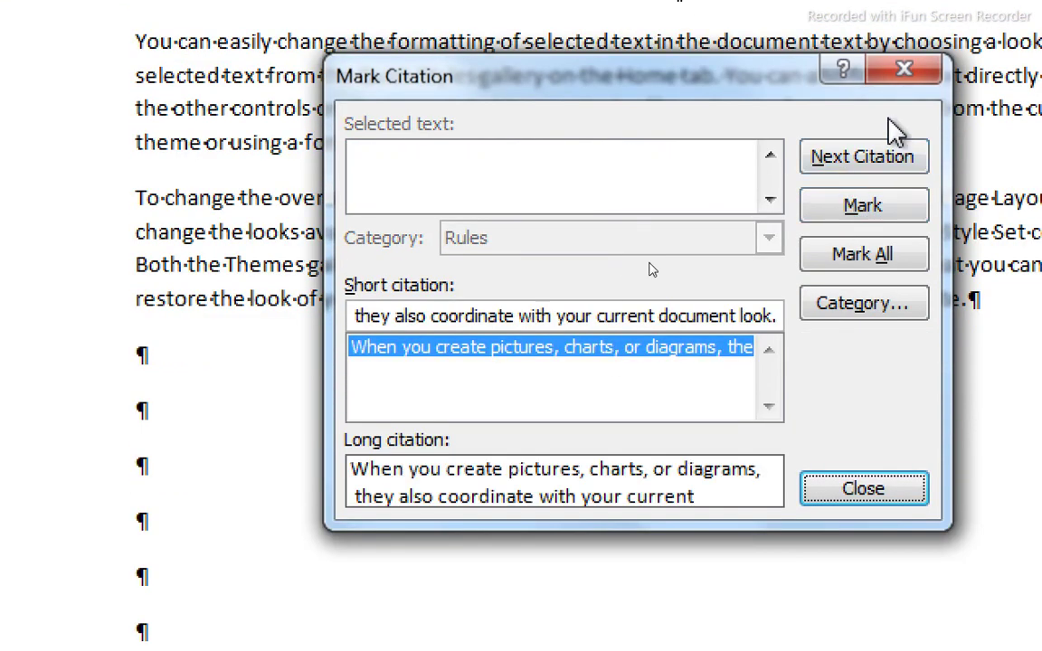
click(862, 489)
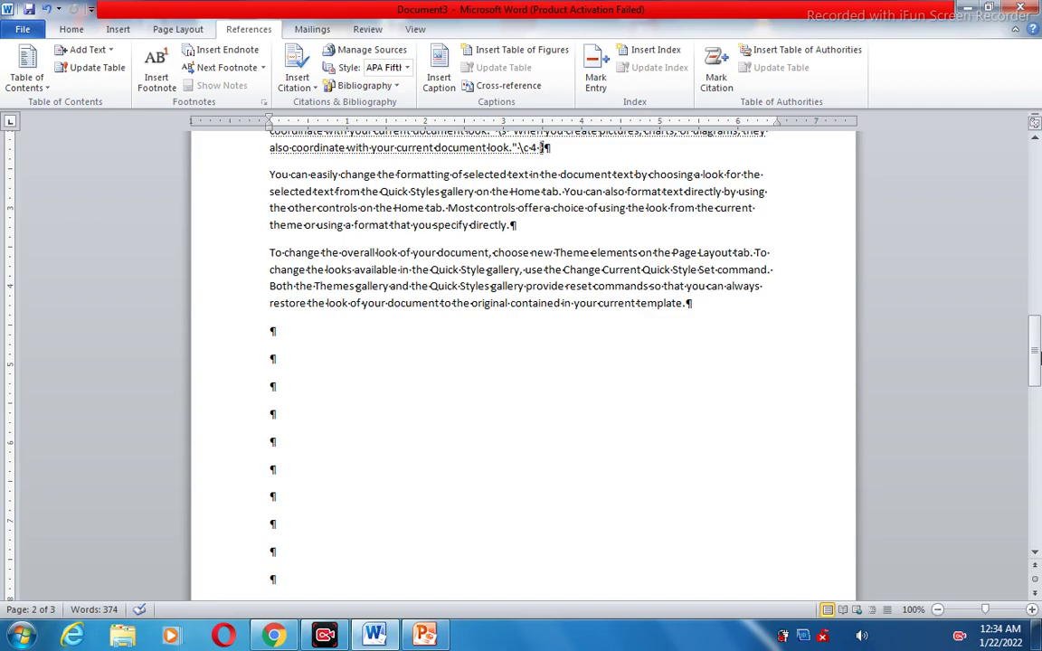
Mark the text from "You can also format text directly" to "specify directly." under MS EXCEL as a Rules citation.
drag(1037, 357, 1038, 475)
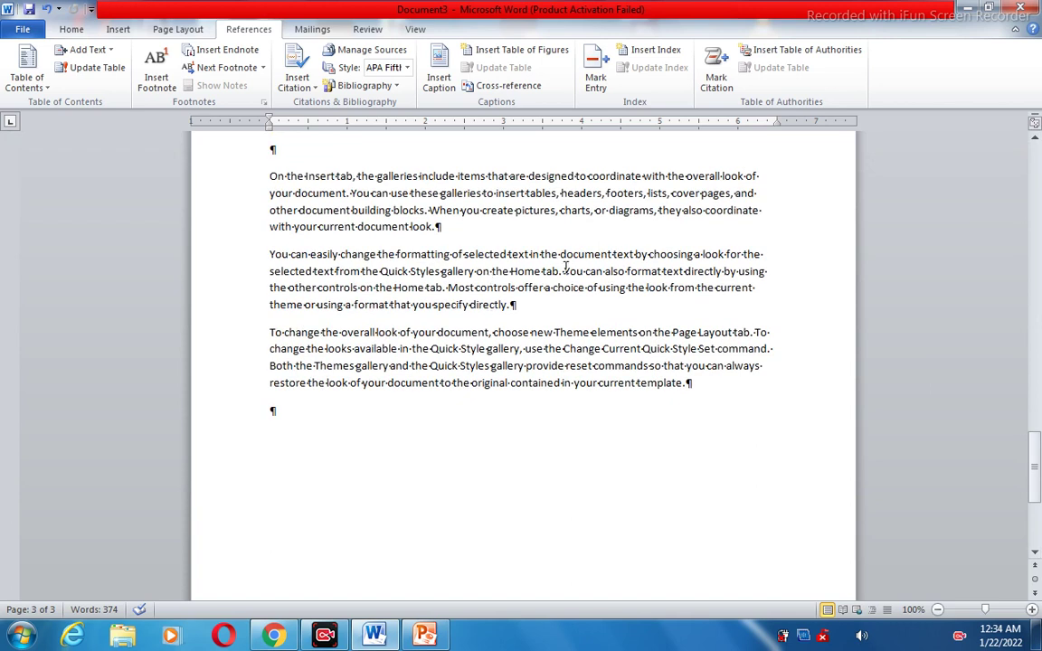
drag(564, 271, 569, 308)
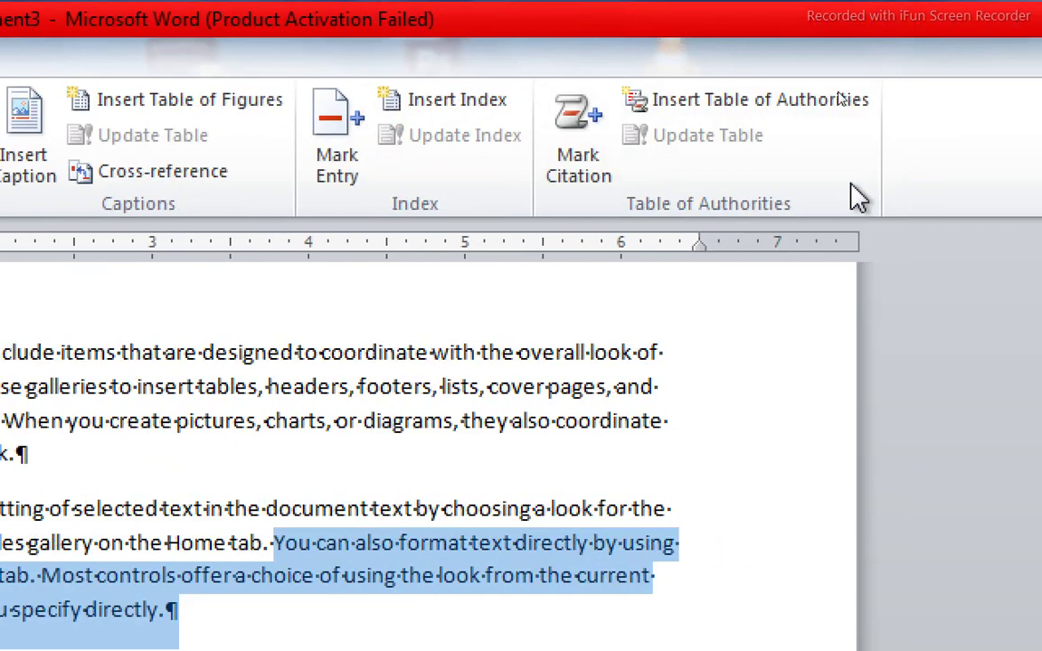
click(579, 171)
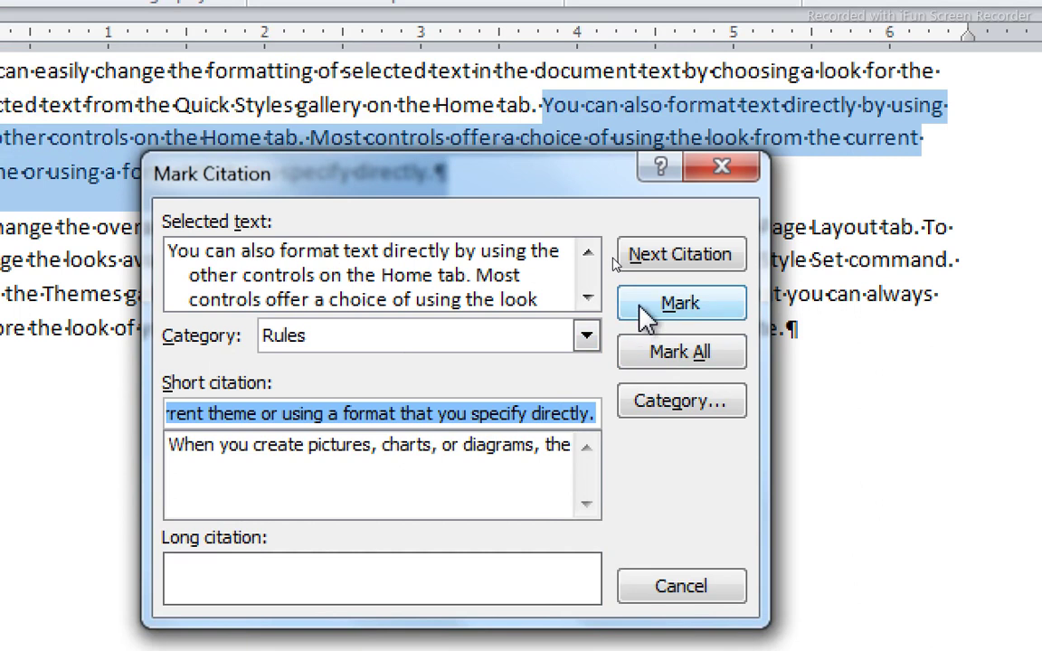
click(645, 304)
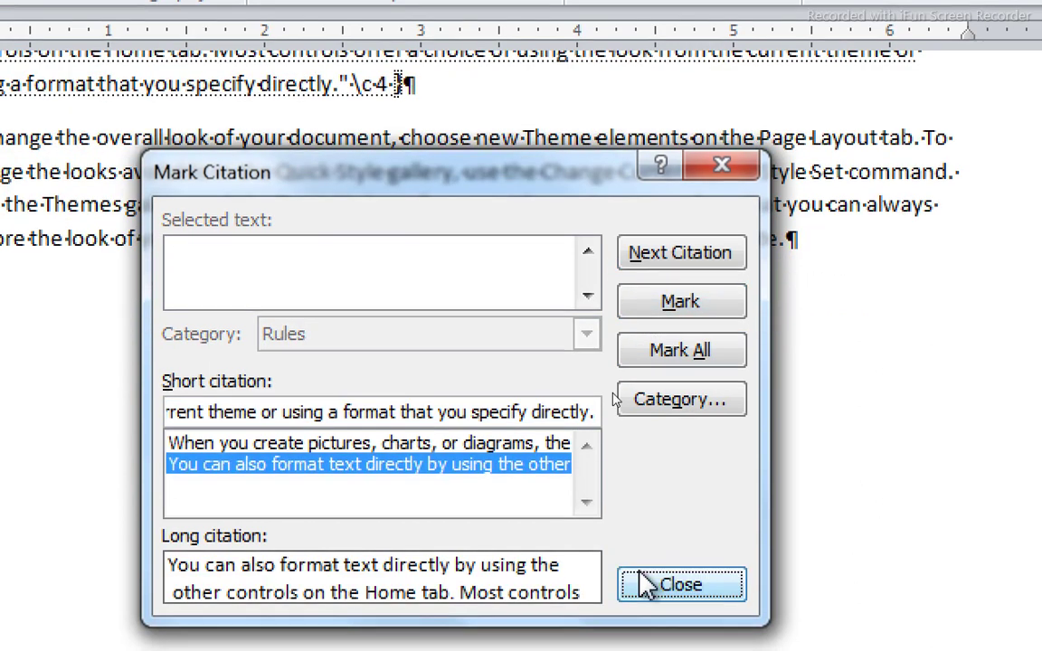
click(646, 583)
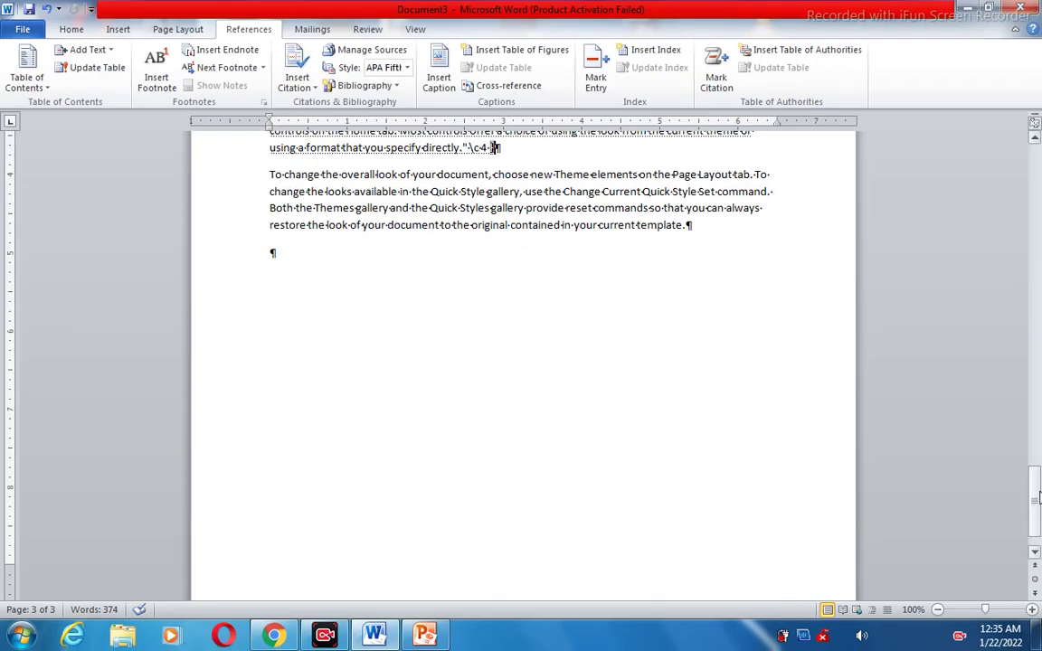
Place the insertion point on the second line of page 1 and hide the paragraph marks.
drag(1038, 497, 1034, 172)
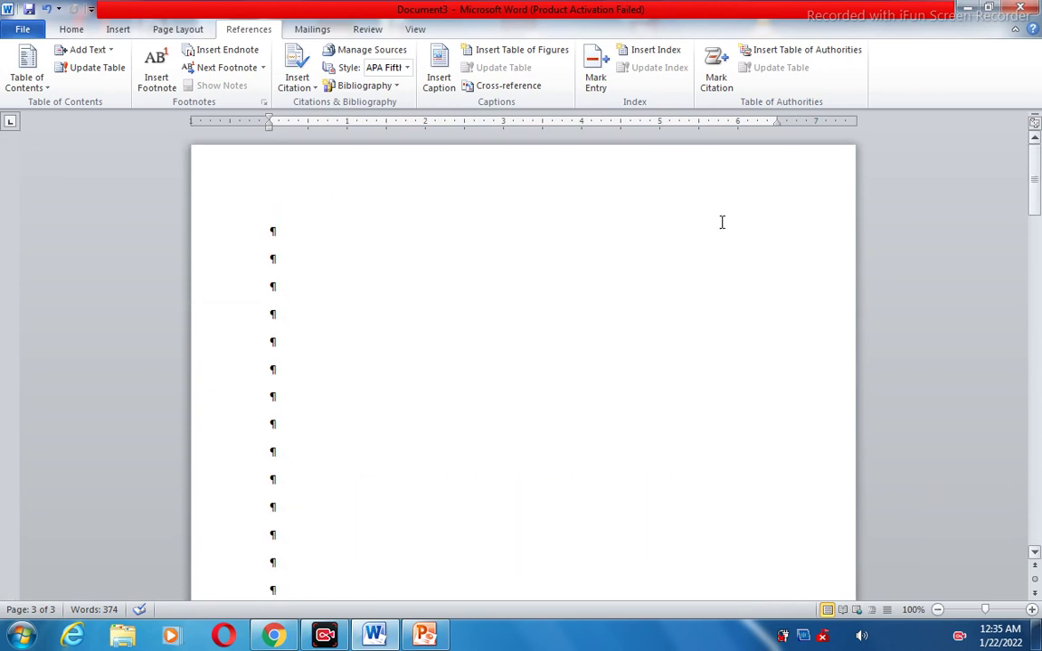
click(425, 251)
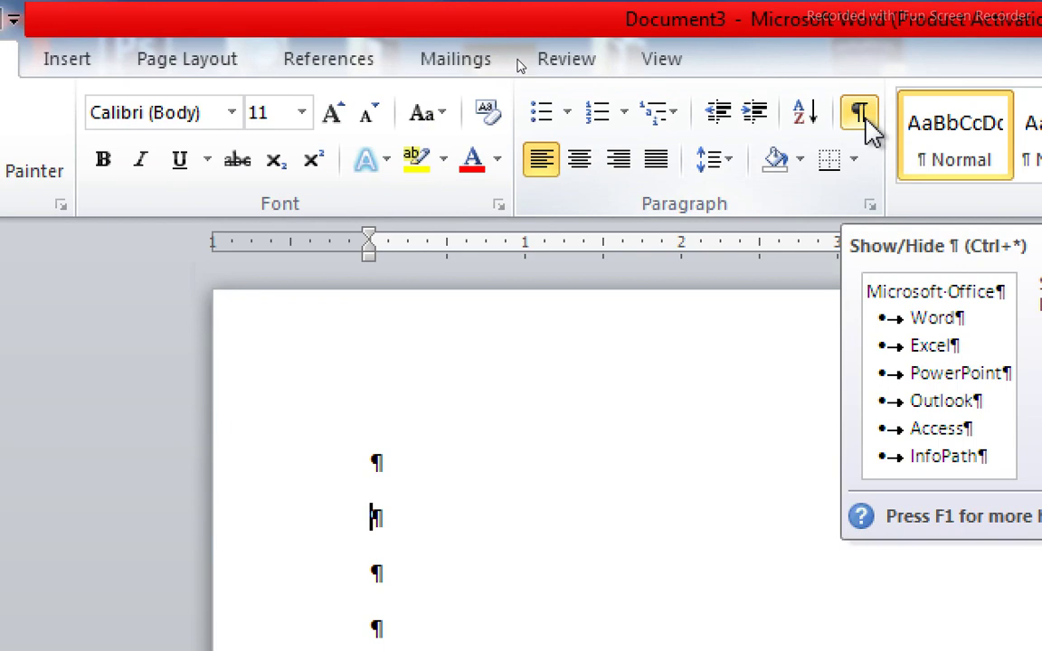
click(861, 116)
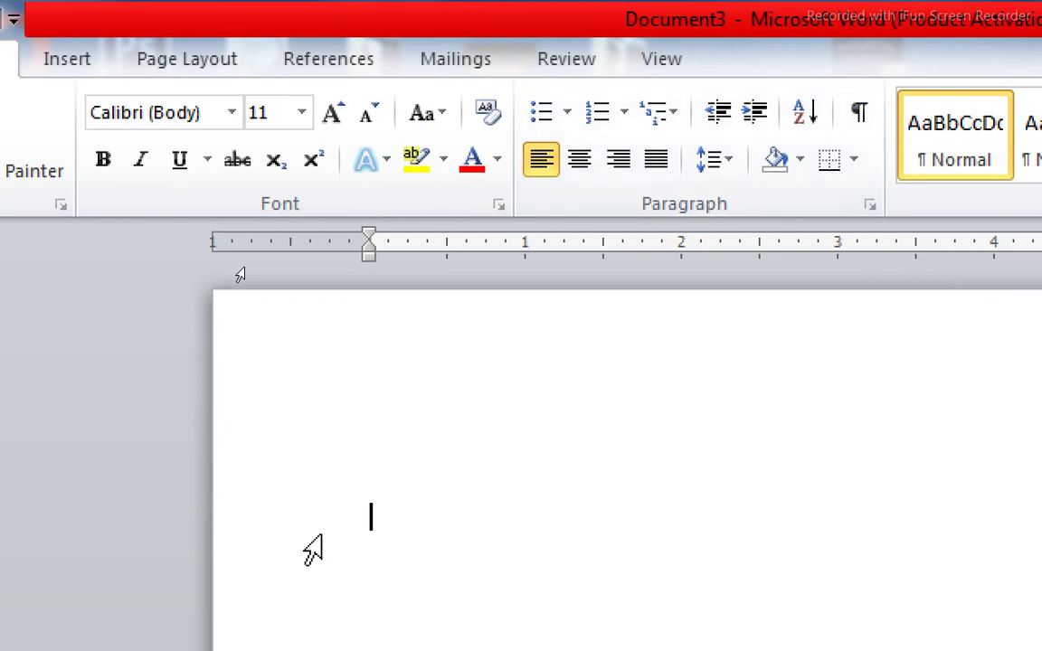
Insert a table of authorities on page 1 for the Rules category with a dotted tab leader.
click(330, 60)
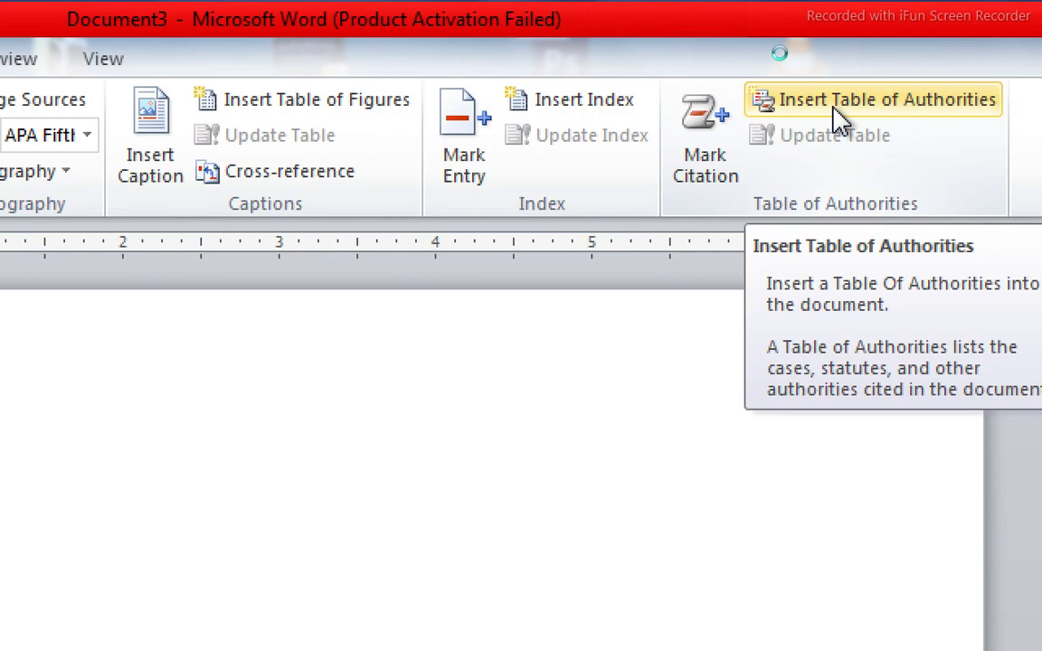
click(839, 117)
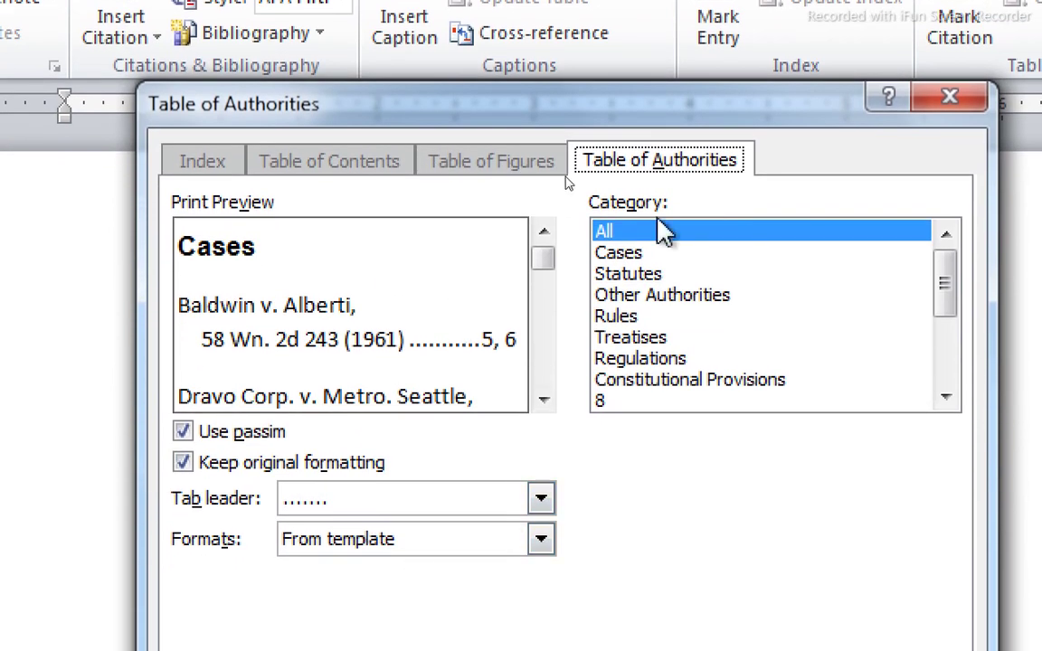
click(621, 318)
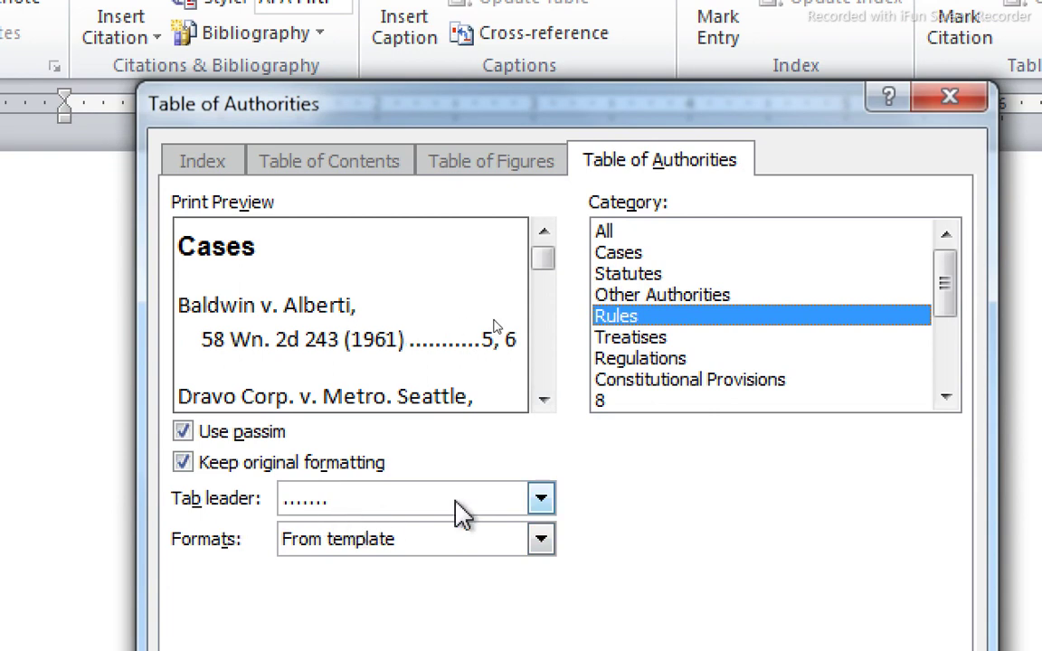
click(543, 511)
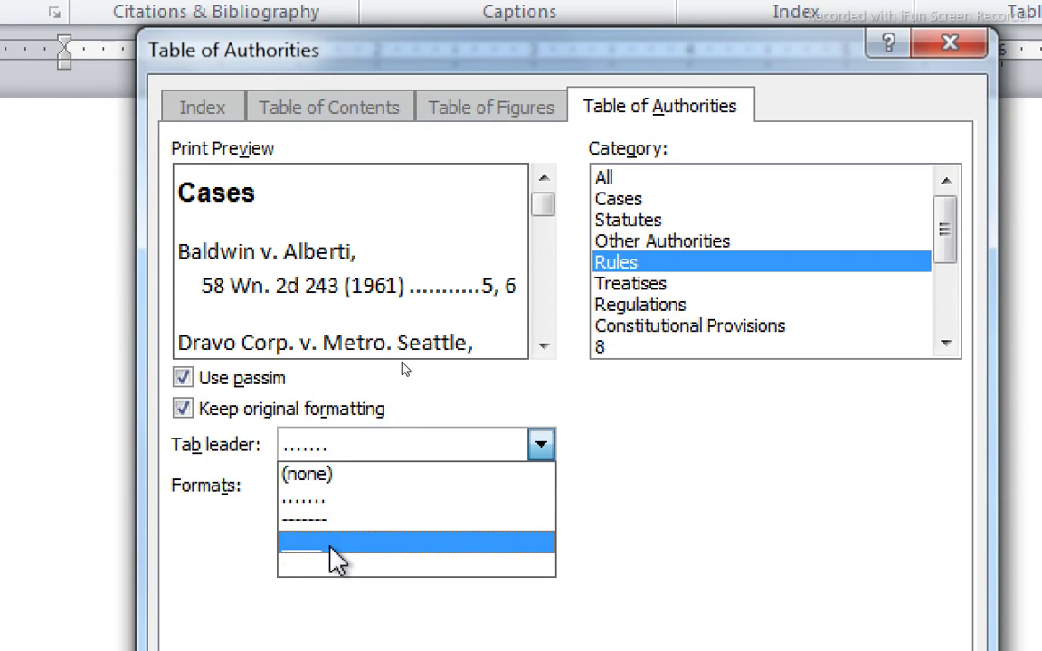
click(330, 503)
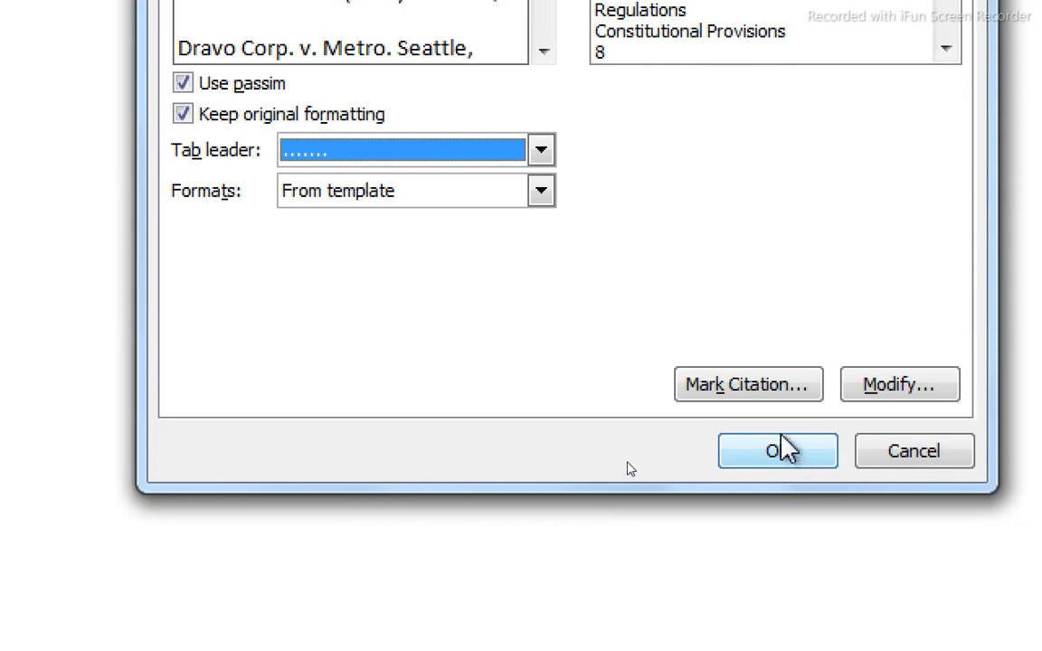
click(783, 453)
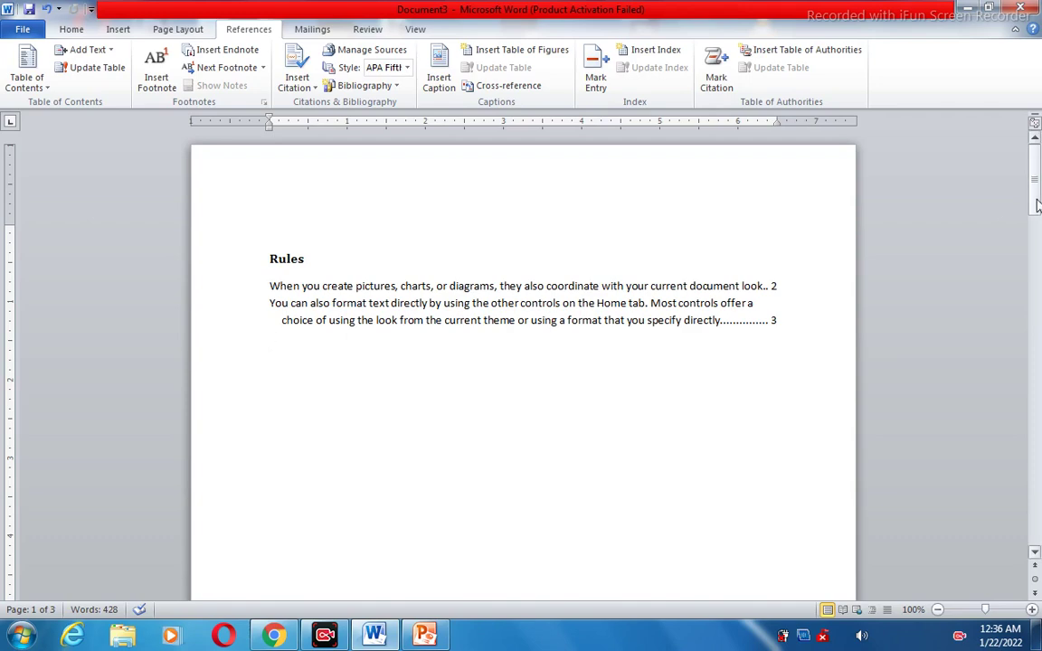
Mark the sentence starting "When you create pictures, charts, or diagrams" under MS EXCEL as a Rules citation and hide the paragraph marks.
drag(1038, 206, 1039, 492)
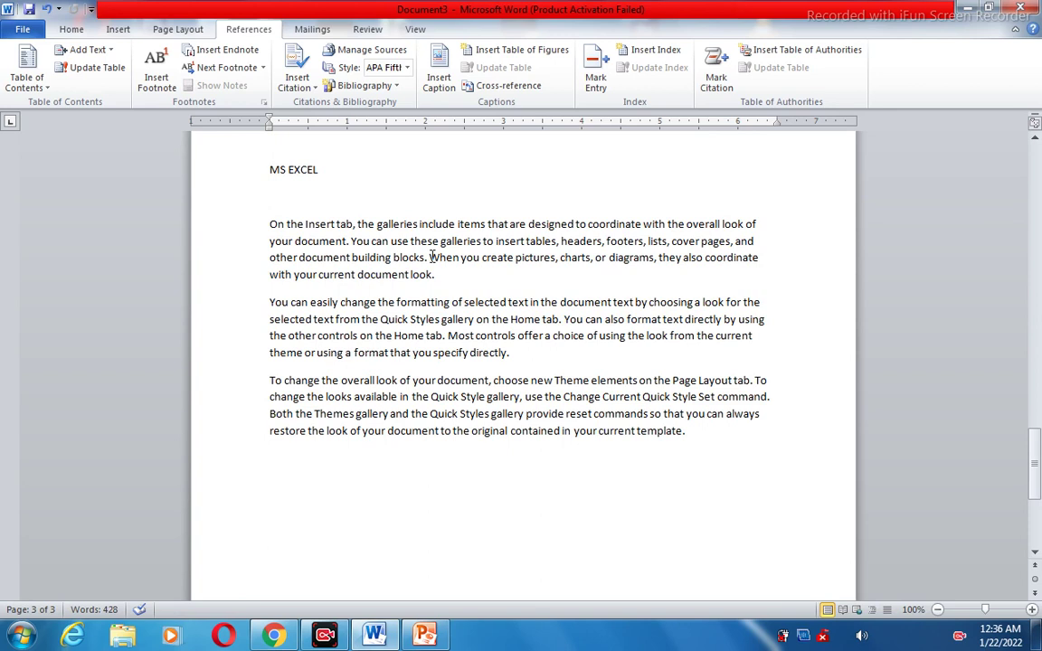
drag(431, 258, 448, 275)
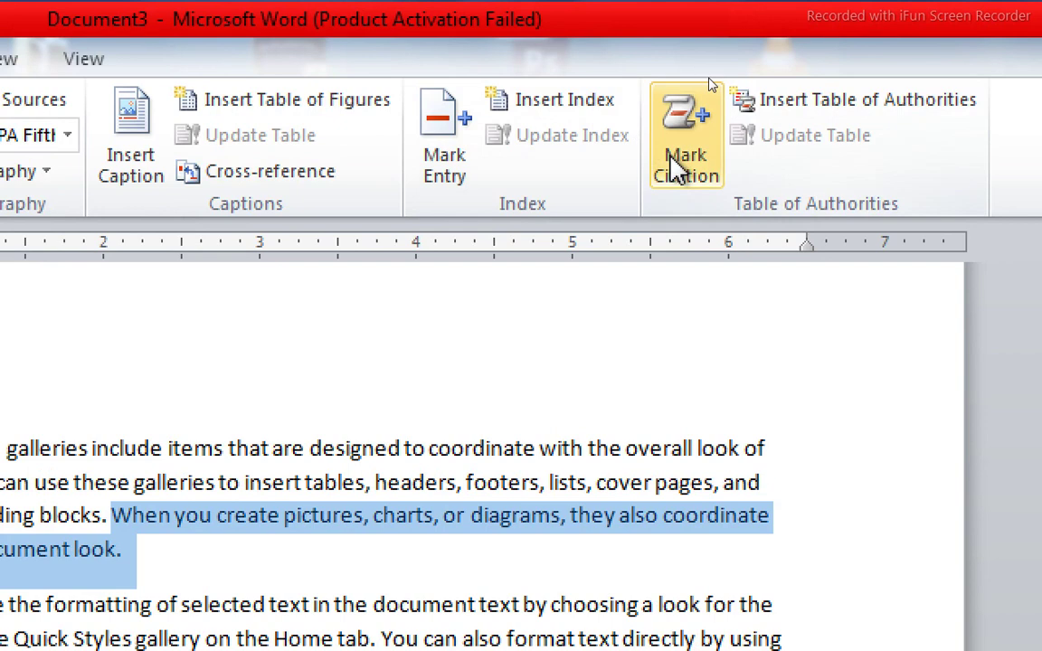
click(680, 164)
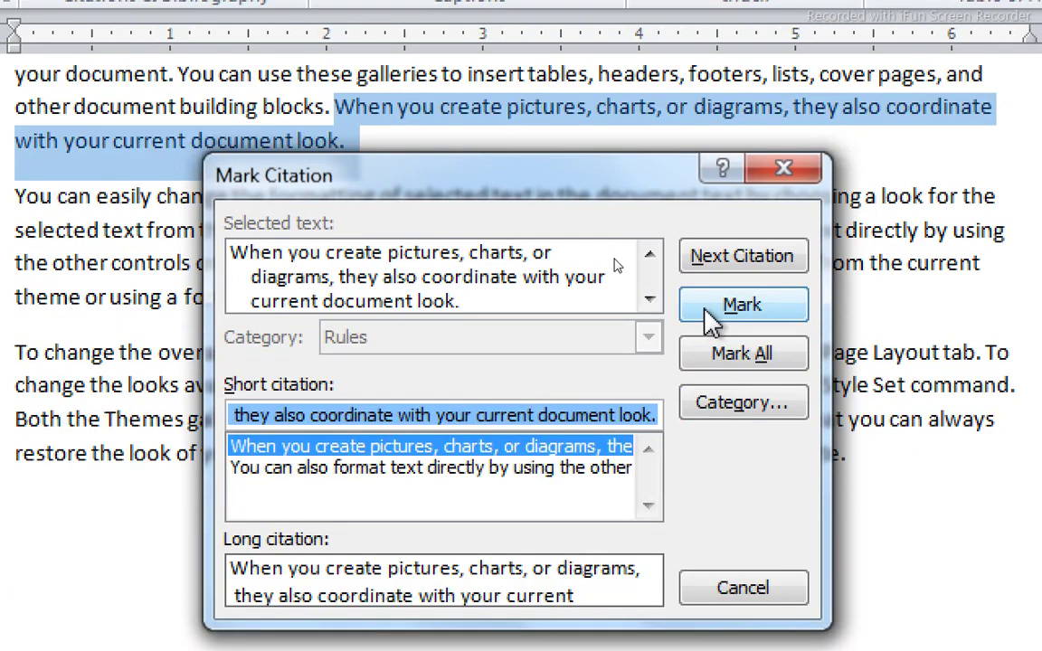
click(742, 305)
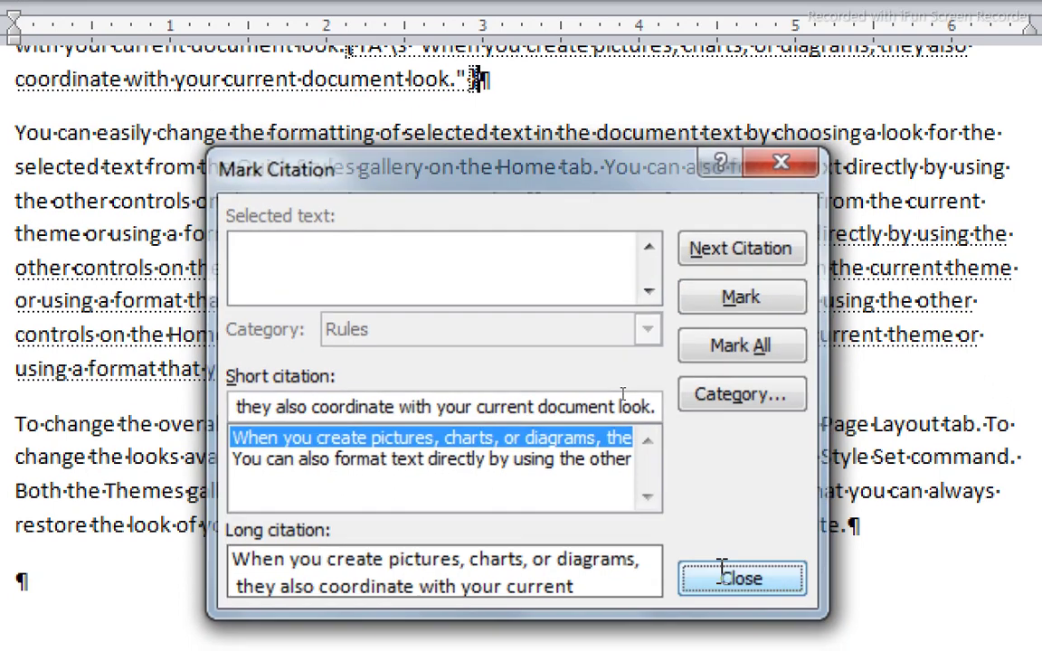
click(732, 586)
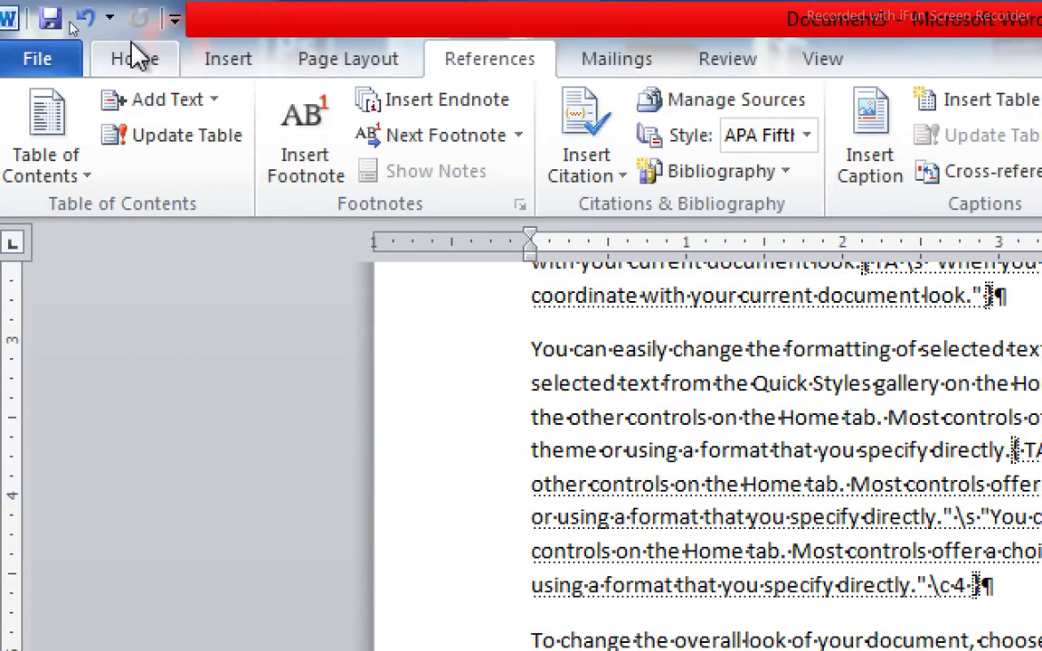
click(136, 60)
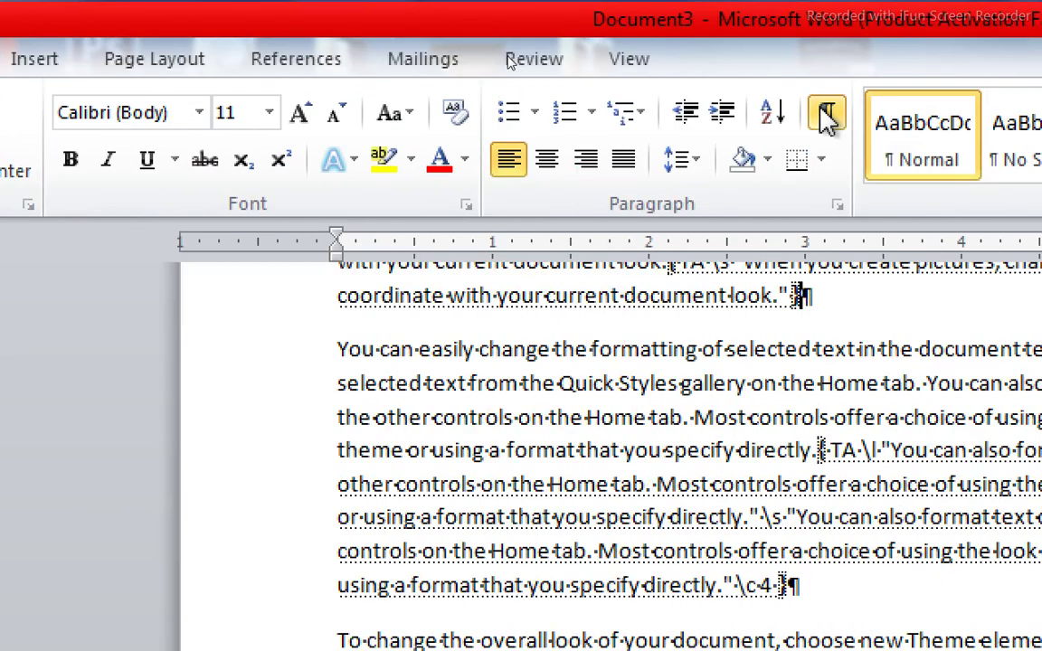
click(816, 119)
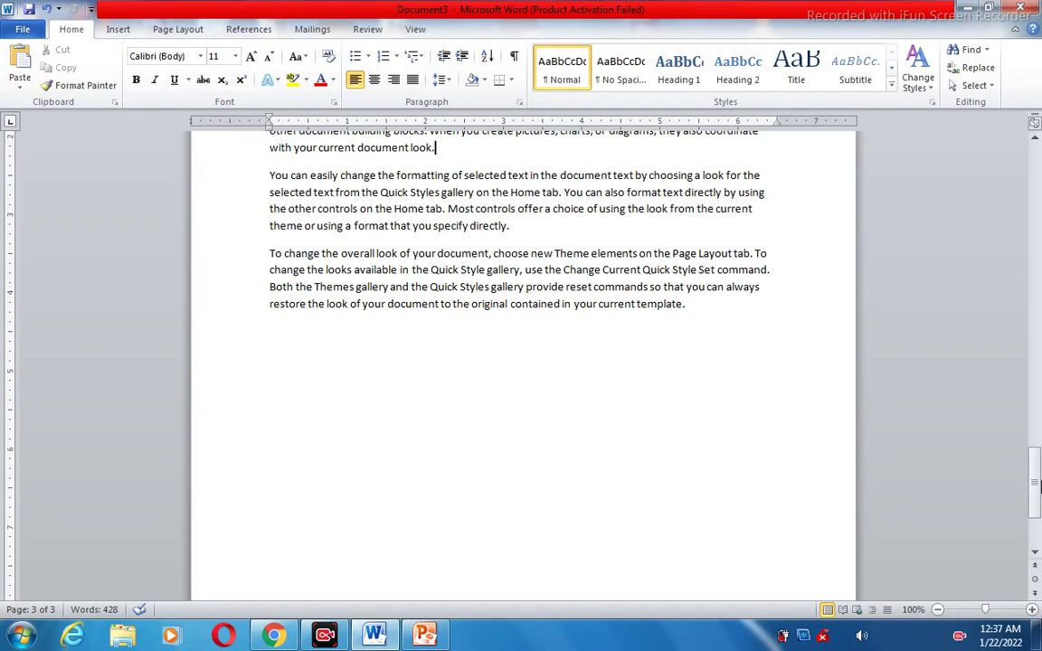
Update the table of authorities on page 1 to include the newly marked citation under MS EXCEL.
drag(1037, 485, 1036, 172)
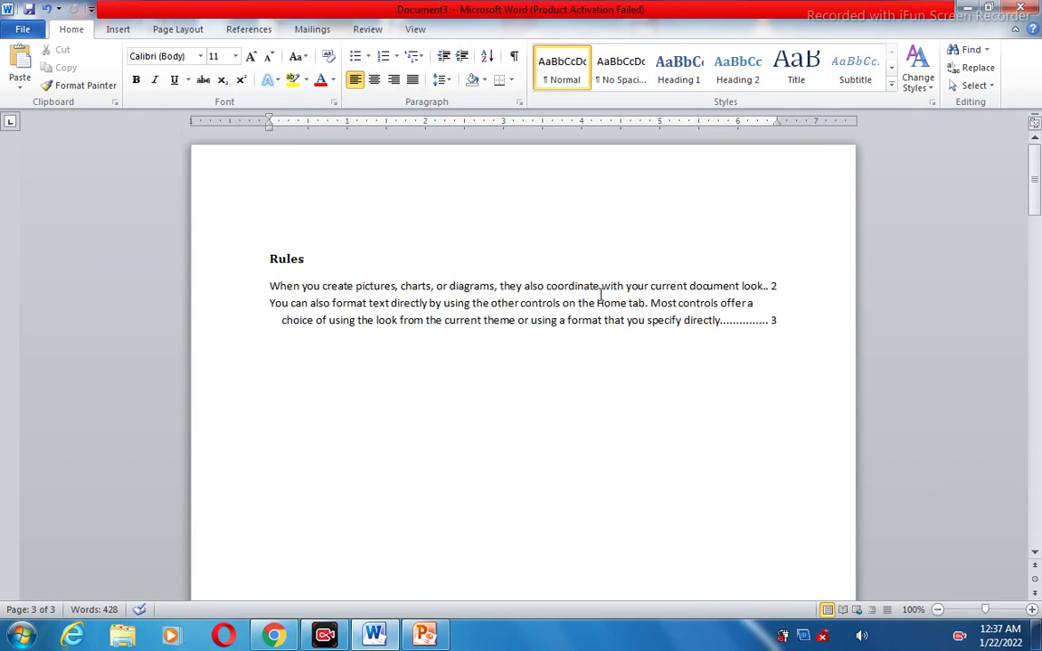
key(ctrl+a)
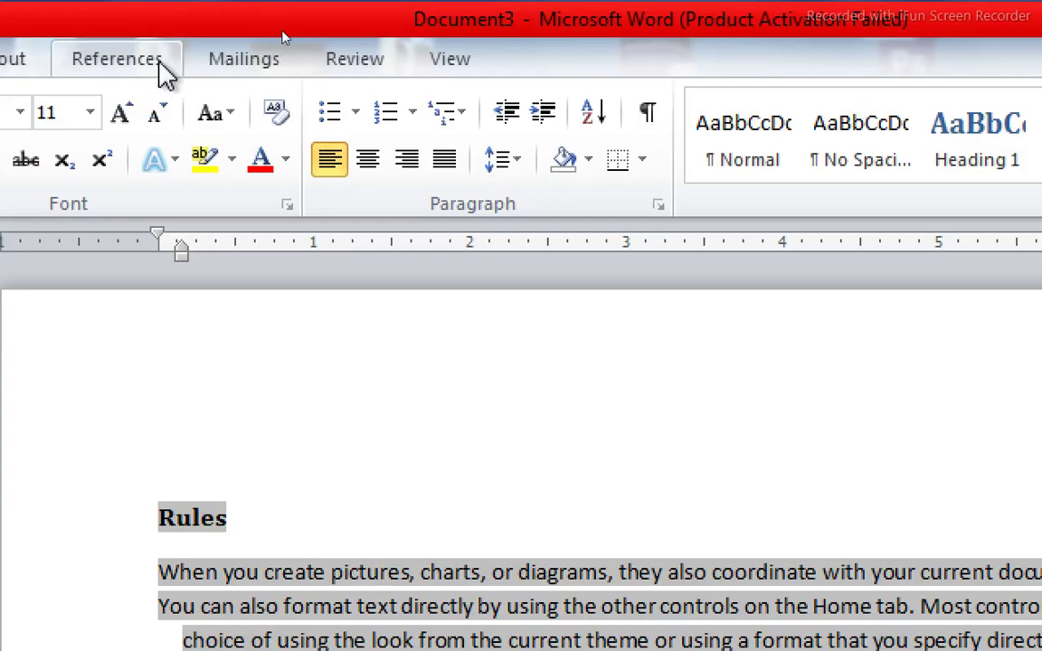
click(134, 64)
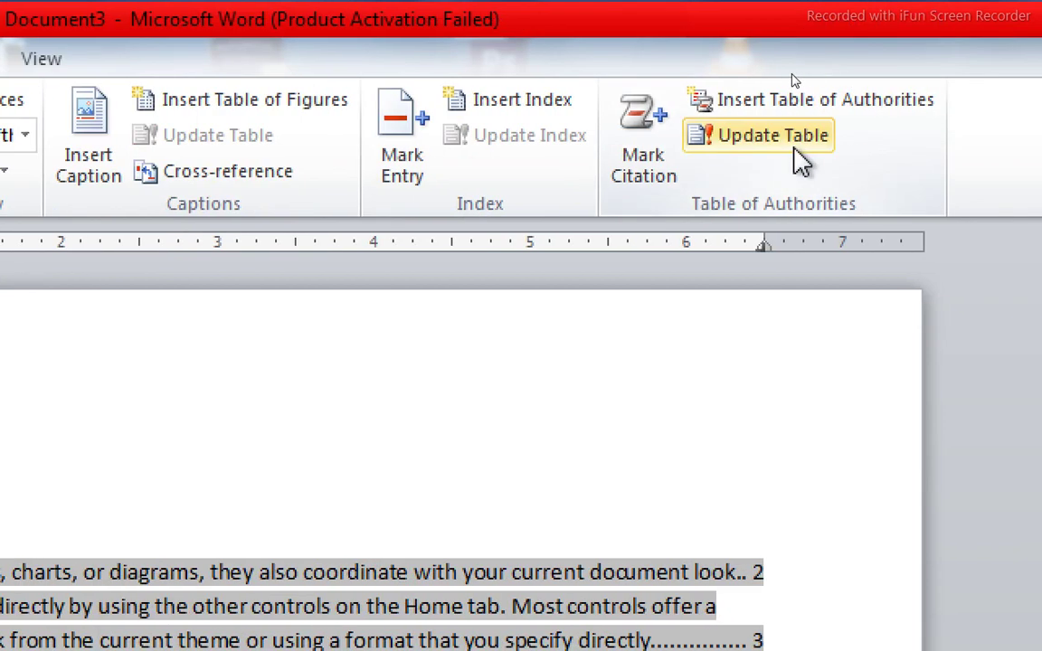
click(746, 140)
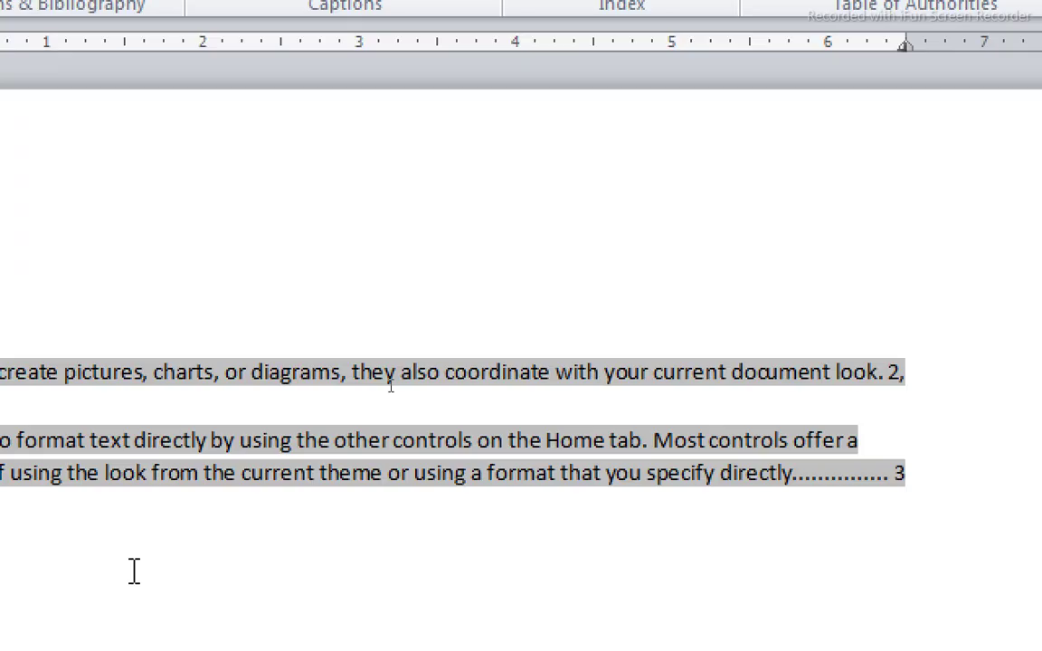